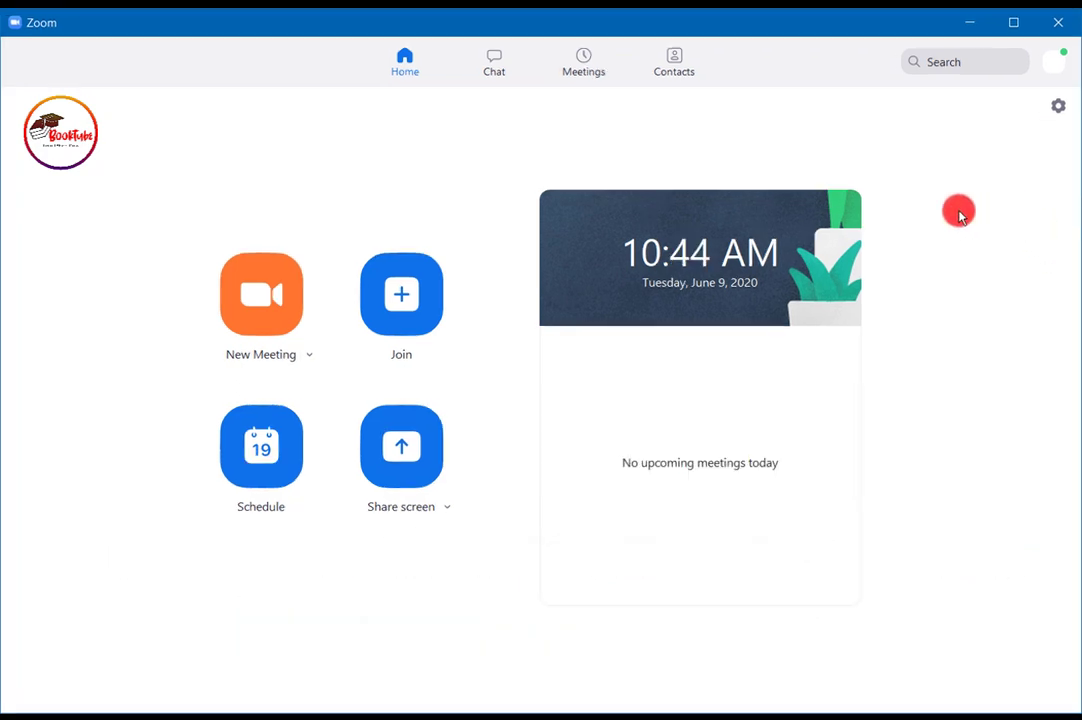
- Enable turning off the video when joining a meeting in the video settings
{"action": "left_click", "coordinate": [1056, 110]}
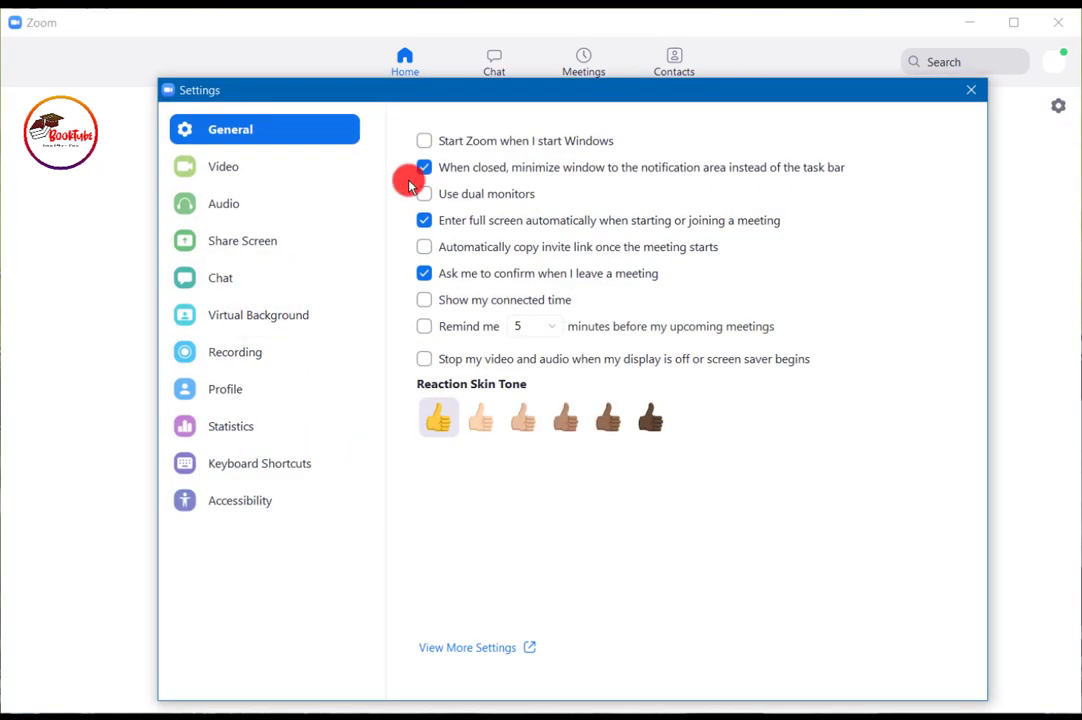
{"action": "left_click", "coordinate": [267, 177]}
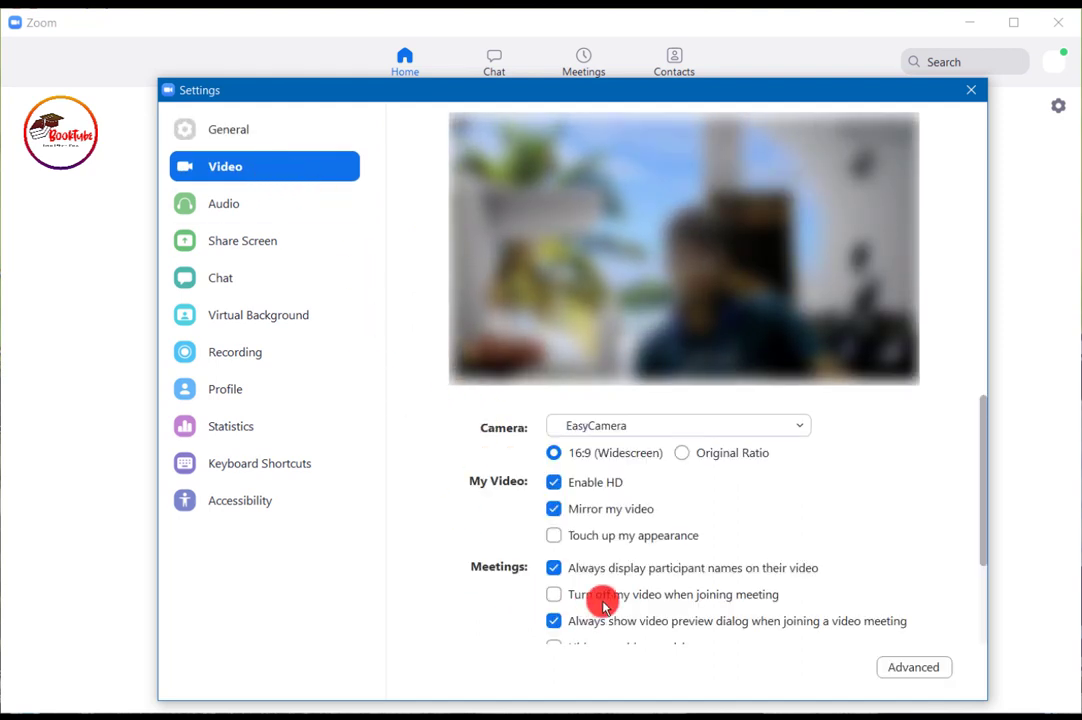
{"action": "left_click", "coordinate": [556, 593]}
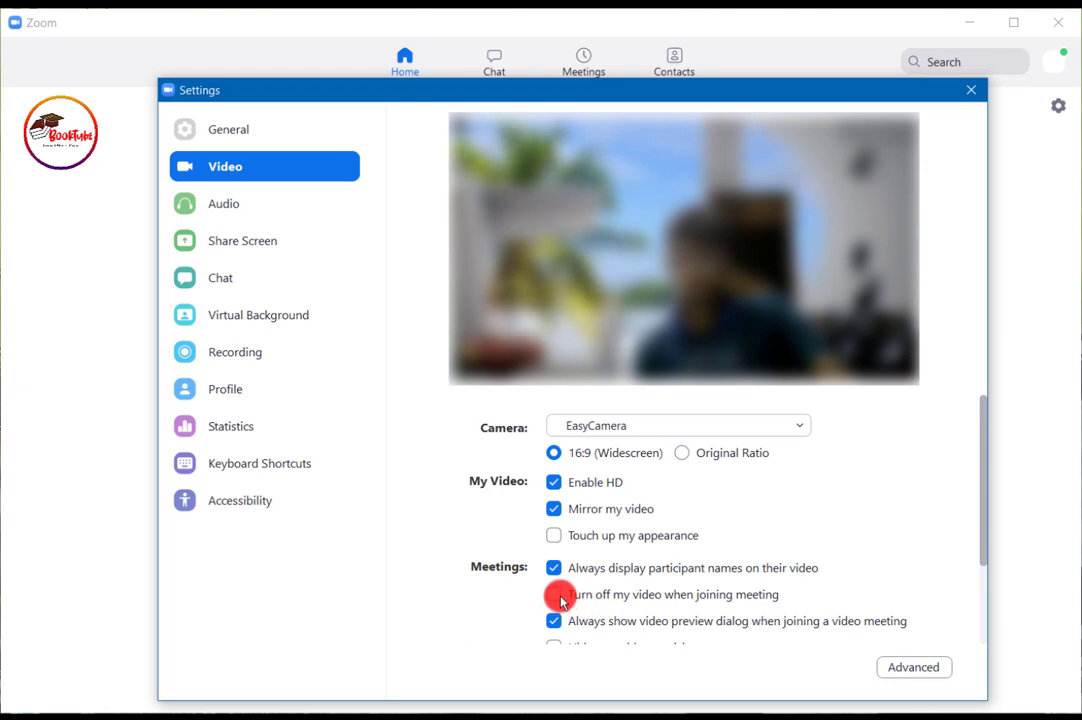
- Enable muting the microphone when joining a meeting in the audio settings, and close the settings
{"action": "left_click", "coordinate": [259, 212]}
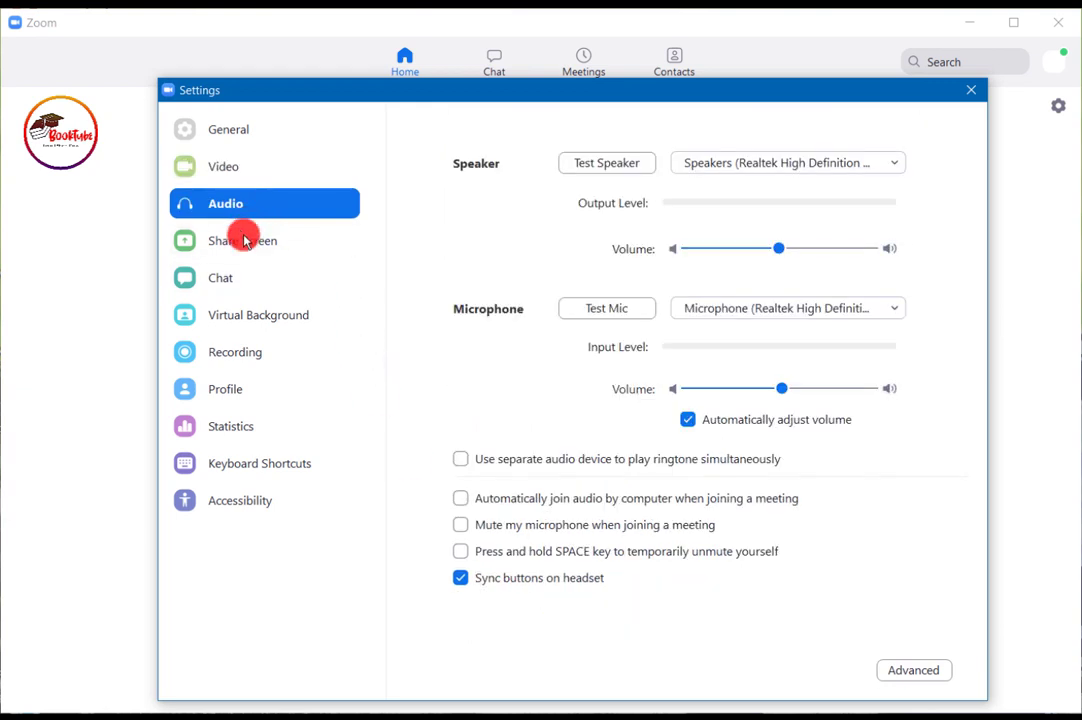
{"action": "left_click", "coordinate": [460, 525]}
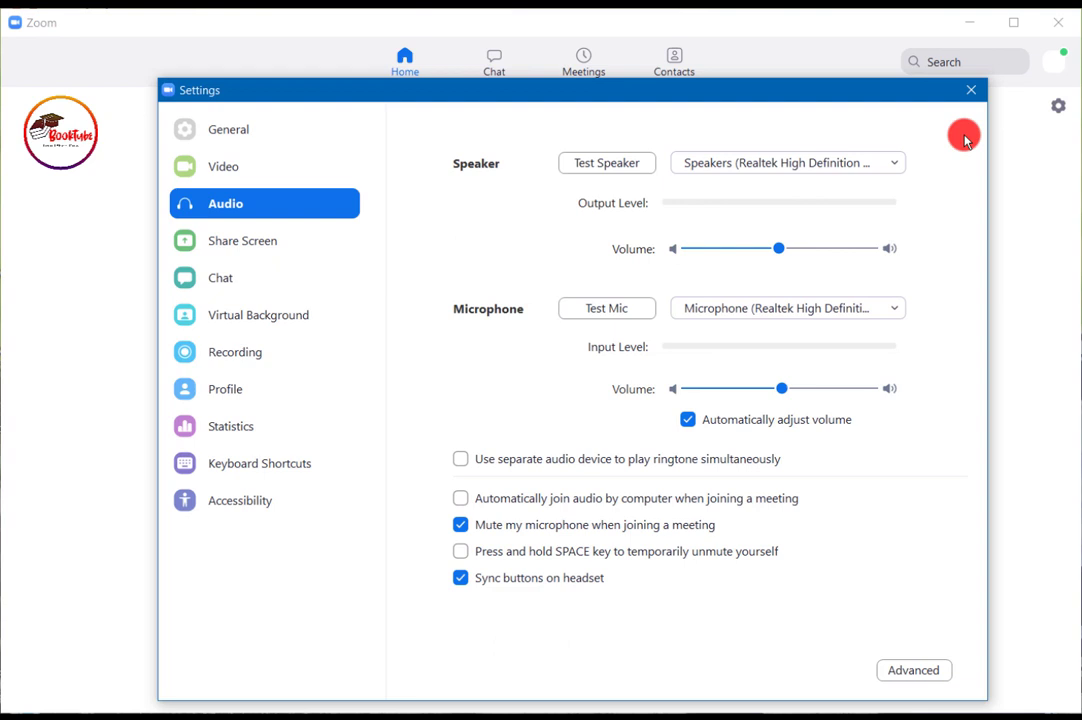
{"action": "left_click", "coordinate": [970, 90]}
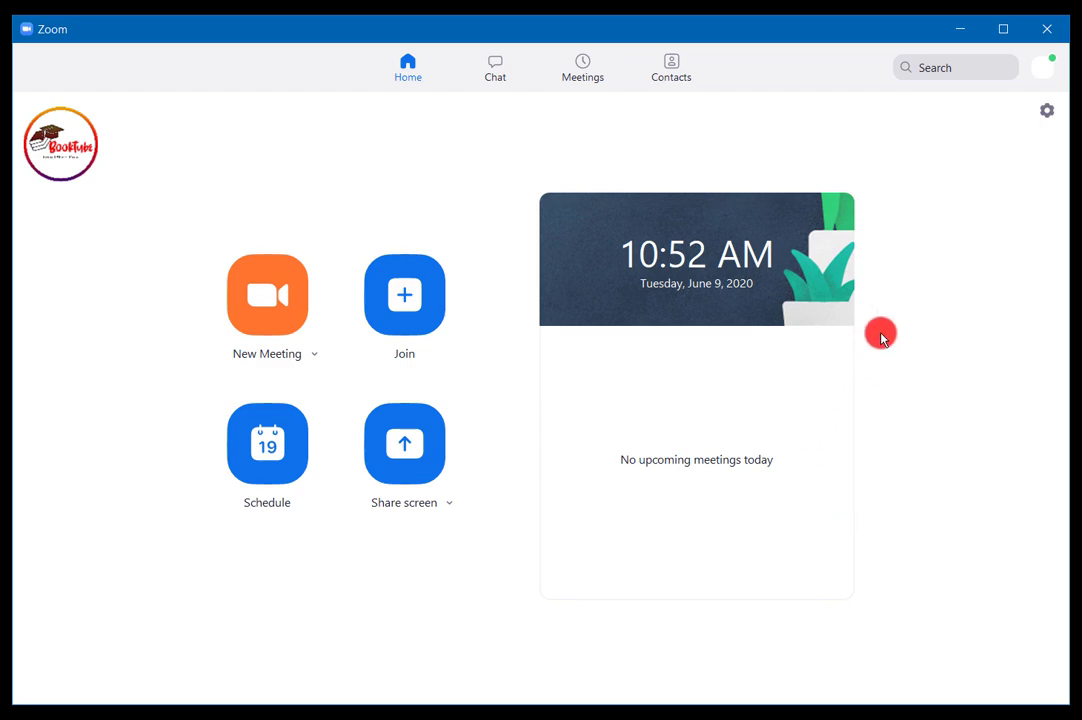
- Enable holding SPACE to temporarily unmute in the audio settings, and use it to unmute the microphone briefly in the meeting
{"action": "left_click", "coordinate": [1045, 116]}
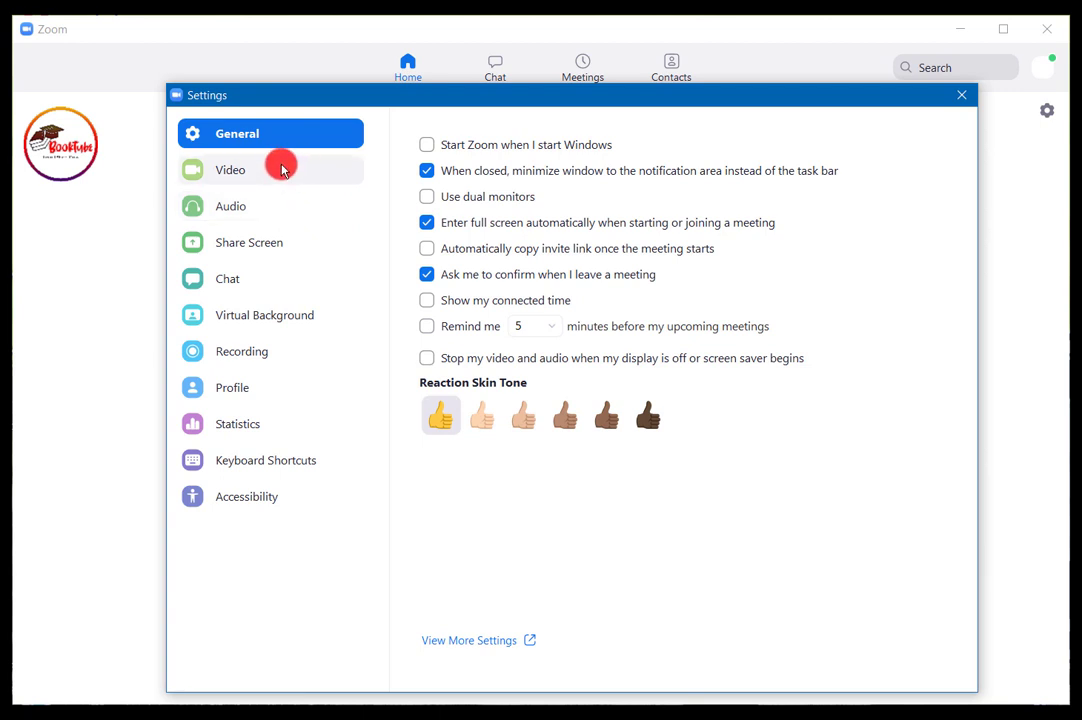
{"action": "left_click", "coordinate": [225, 209]}
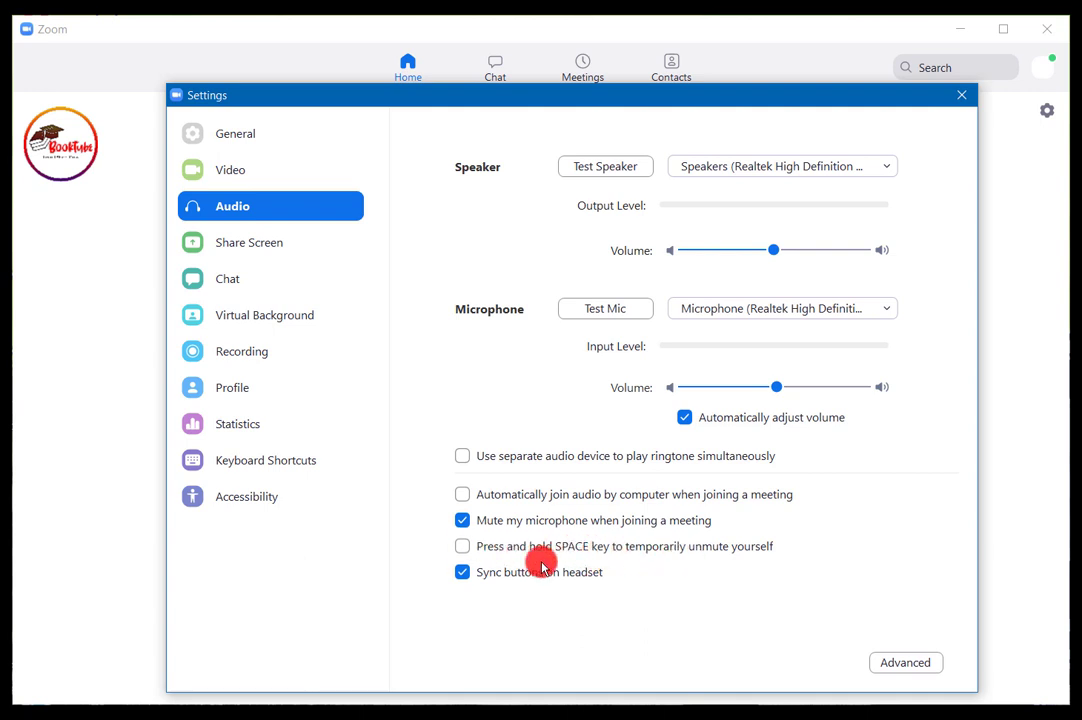
{"action": "left_click", "coordinate": [476, 556]}
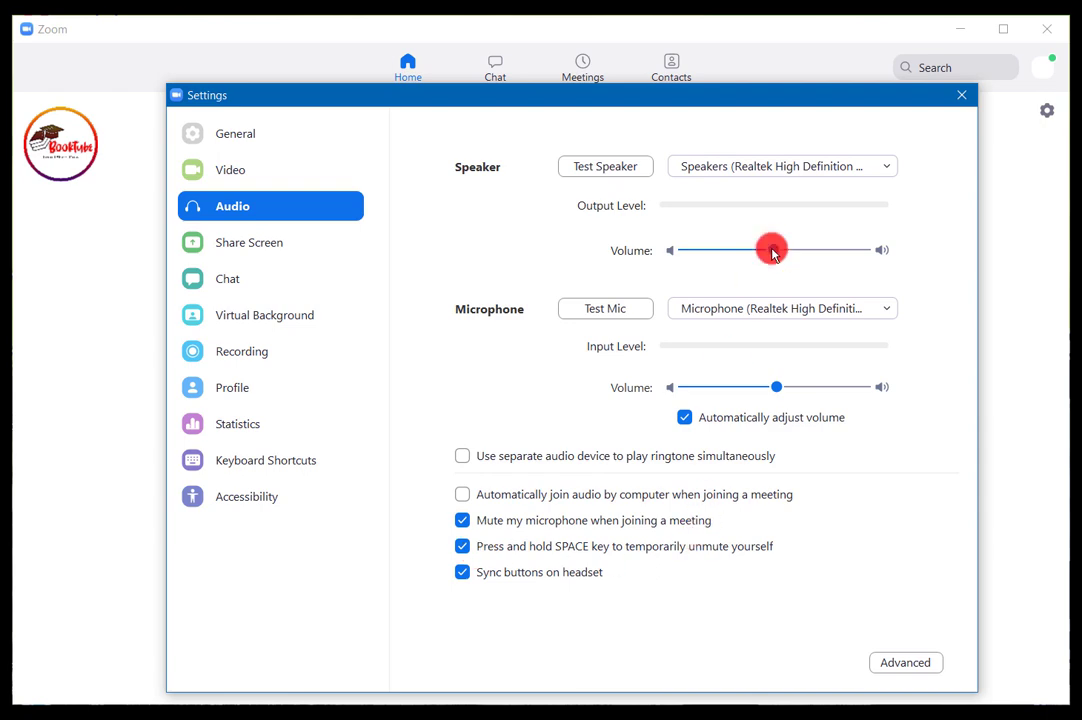
{"action": "left_click", "coordinate": [961, 95]}
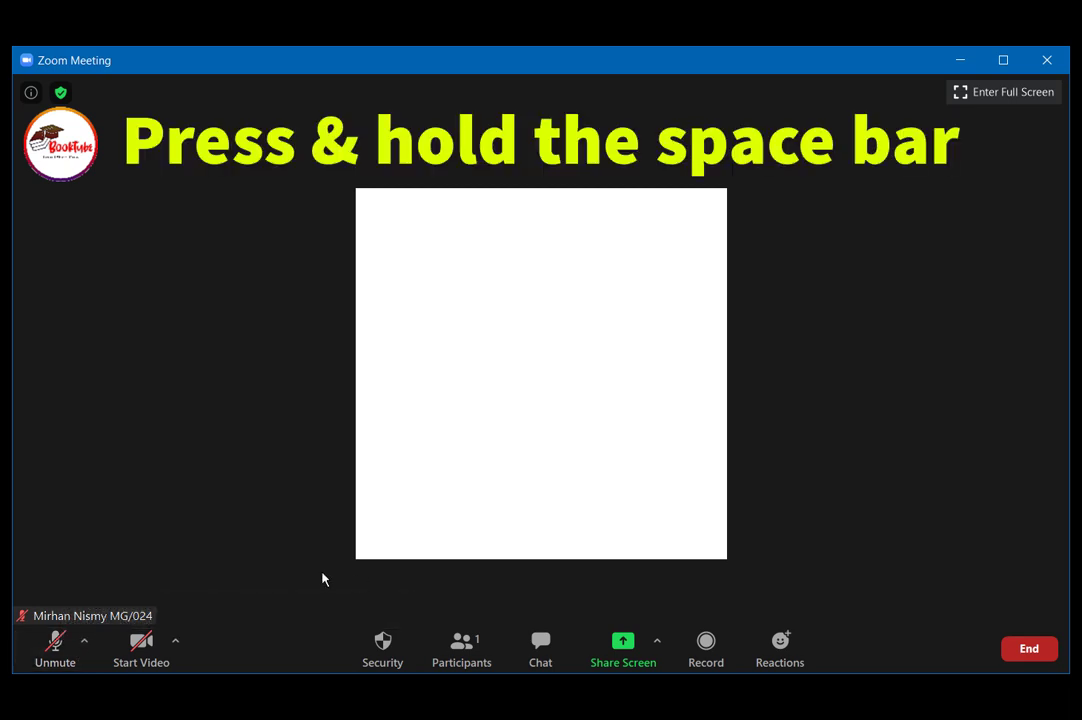
{"action": "key", "text": "space"}
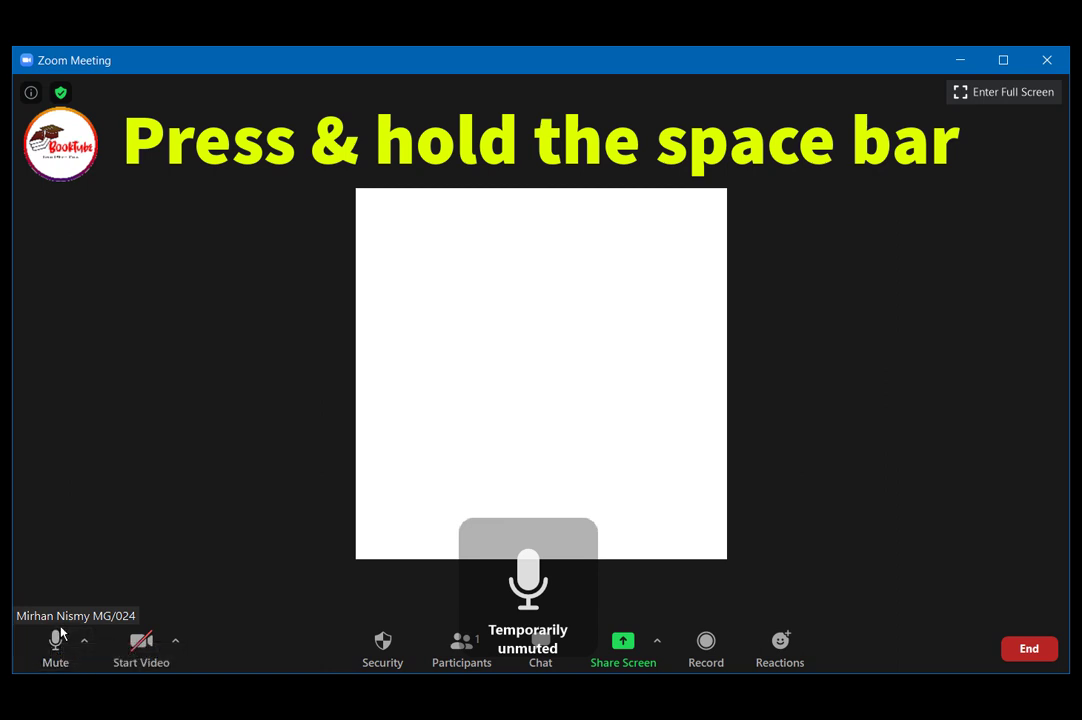
{"action": "key", "text": "space"}
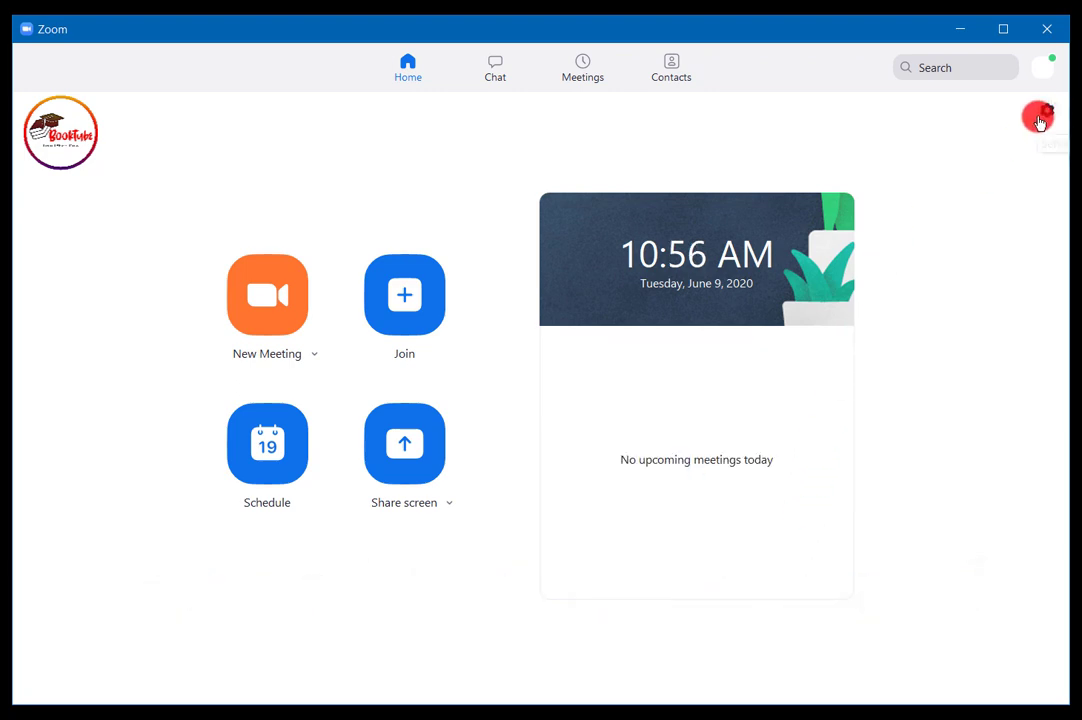
- Apply the Beach virtual background after trying San Francisco, and open the options for adding a custom background
{"action": "left_click", "coordinate": [1040, 120]}
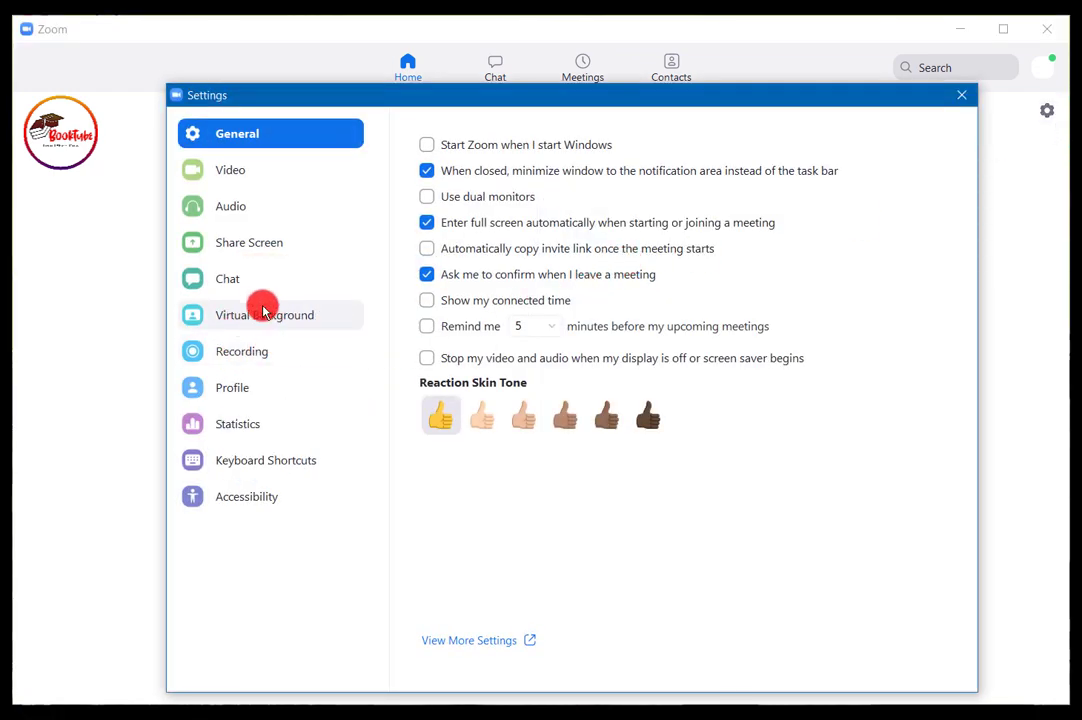
{"action": "left_click", "coordinate": [225, 320]}
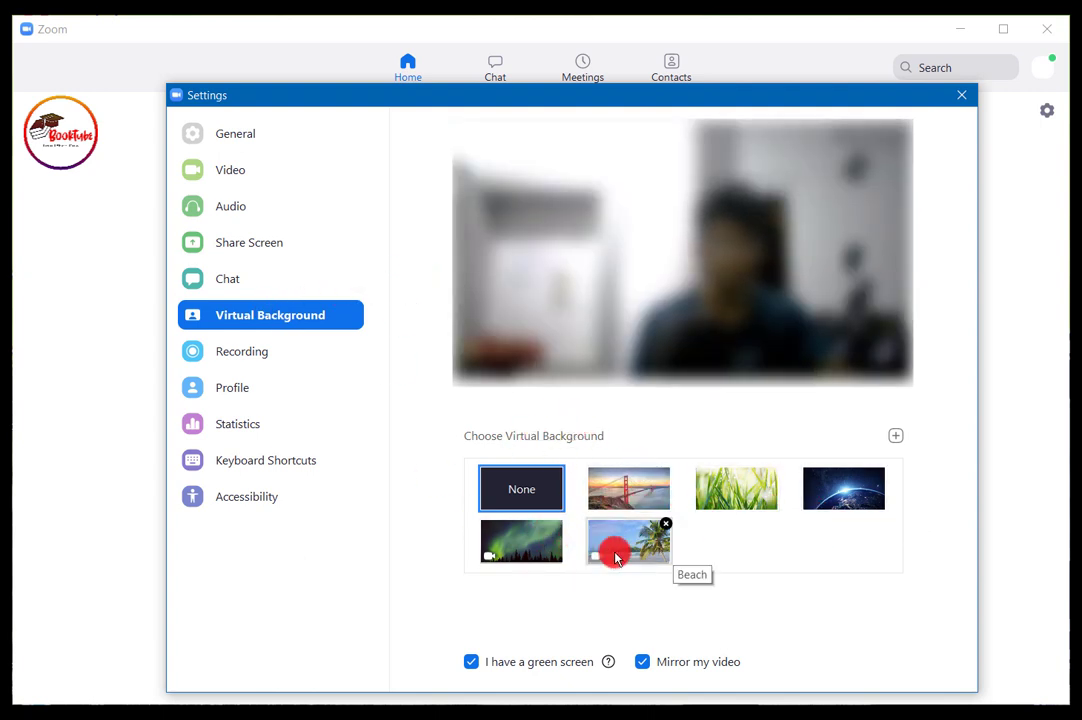
{"action": "left_click", "coordinate": [633, 502]}
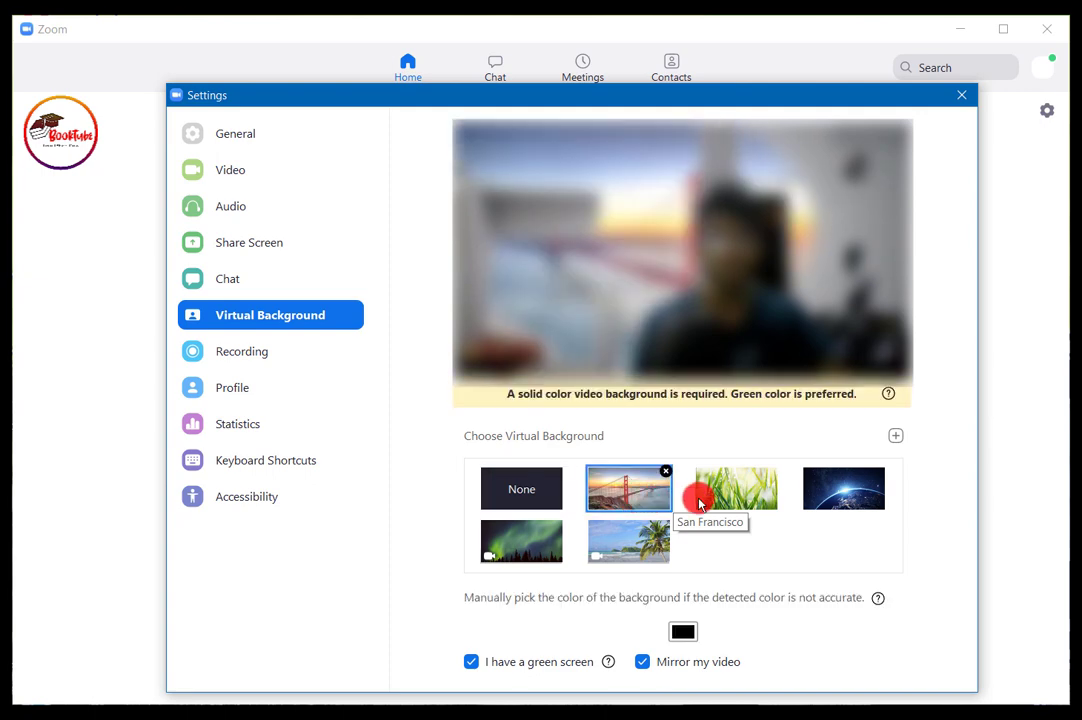
{"action": "left_click", "coordinate": [705, 496]}
{"action": "left_click", "coordinate": [630, 527]}
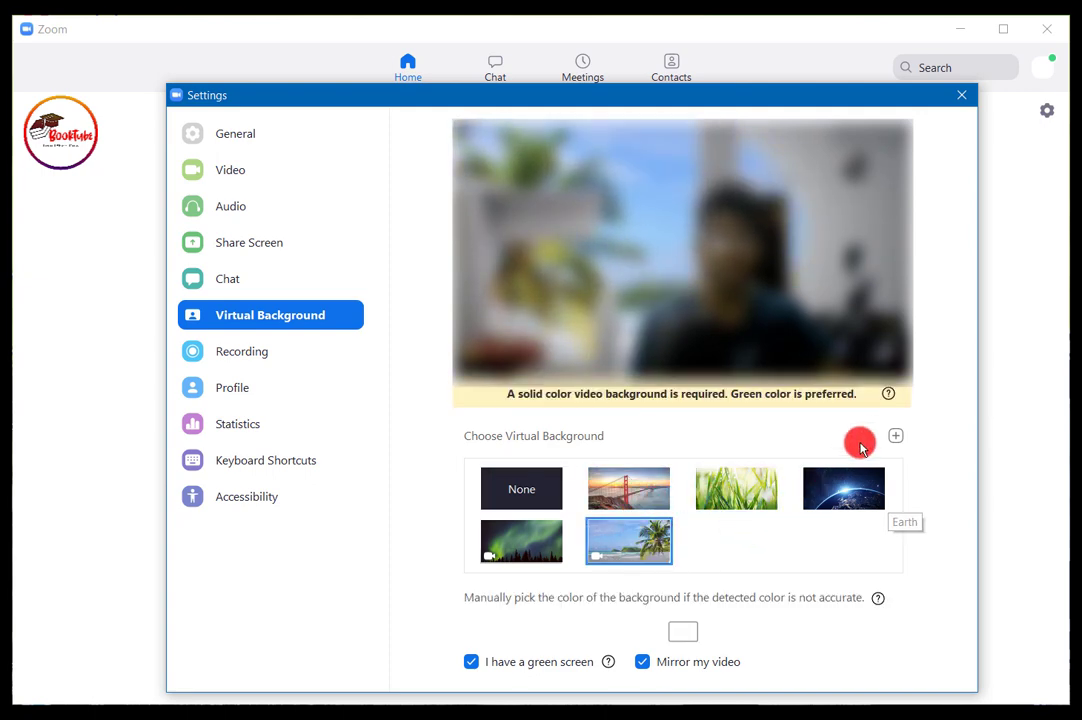
{"action": "left_click", "coordinate": [895, 436]}
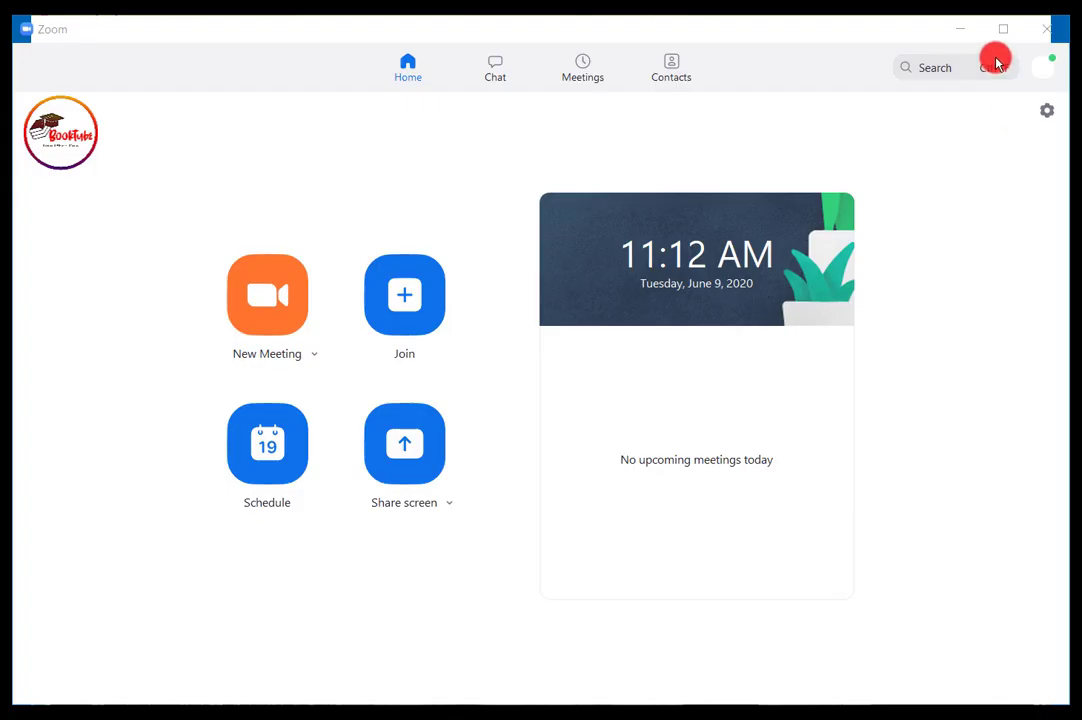
- Switch the "Touch up my appearance" video option off and back on to compare the camera preview
{"action": "left_click", "coordinate": [1048, 111]}
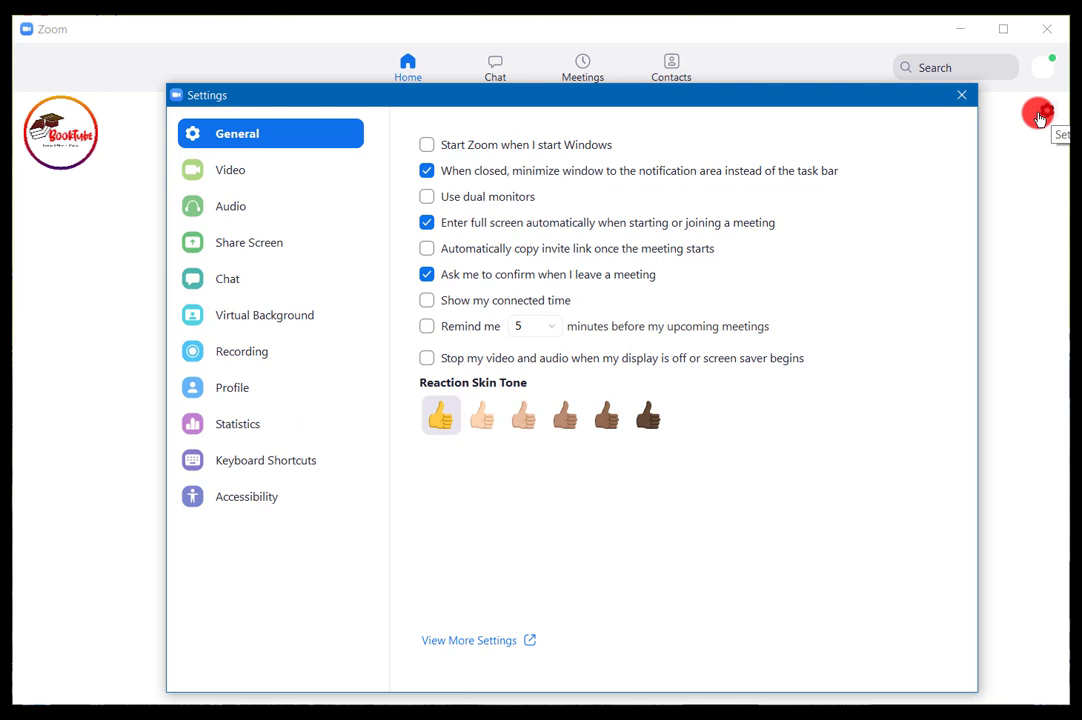
{"action": "left_click", "coordinate": [245, 176]}
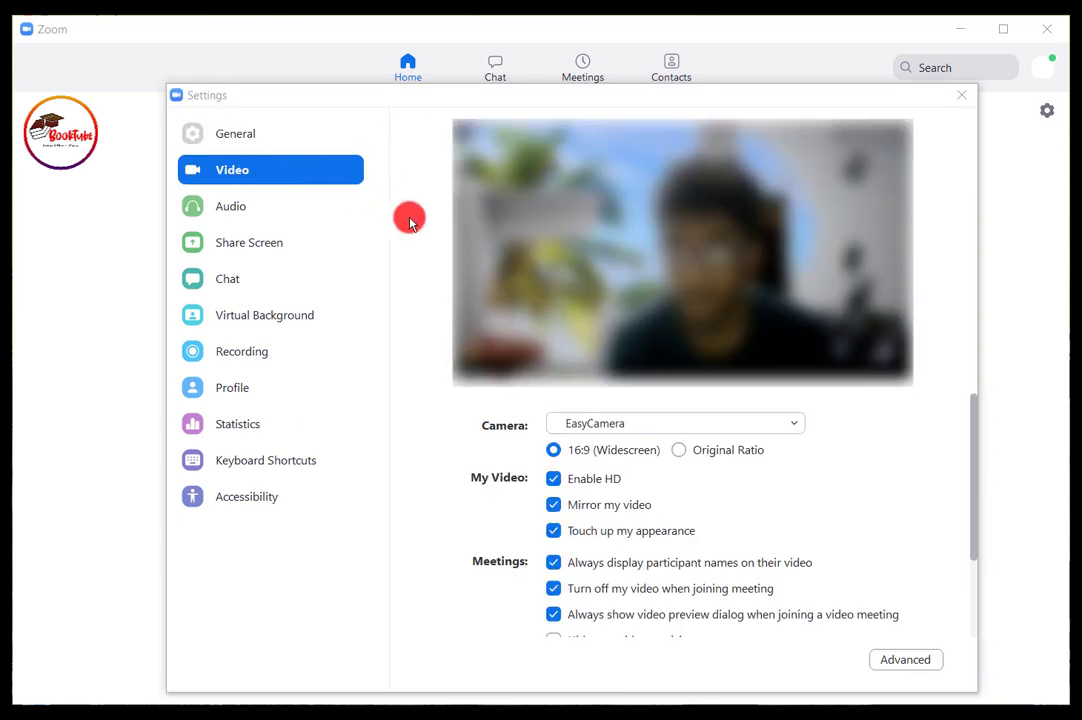
{"action": "left_click", "coordinate": [554, 534]}
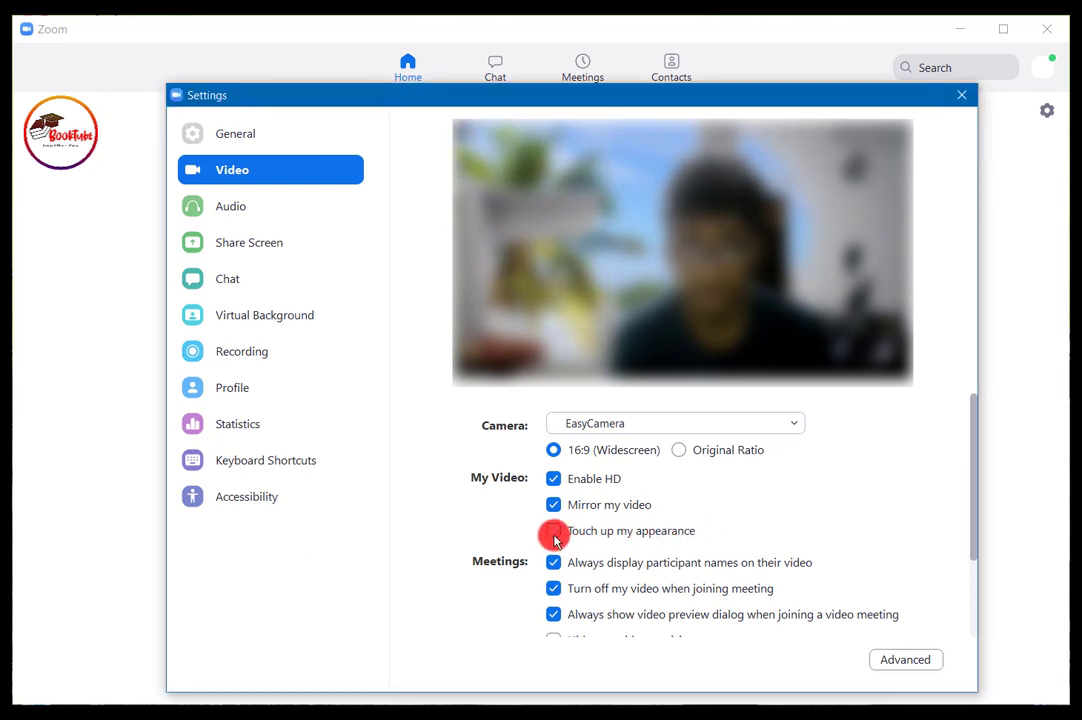
{"action": "left_click", "coordinate": [553, 533]}
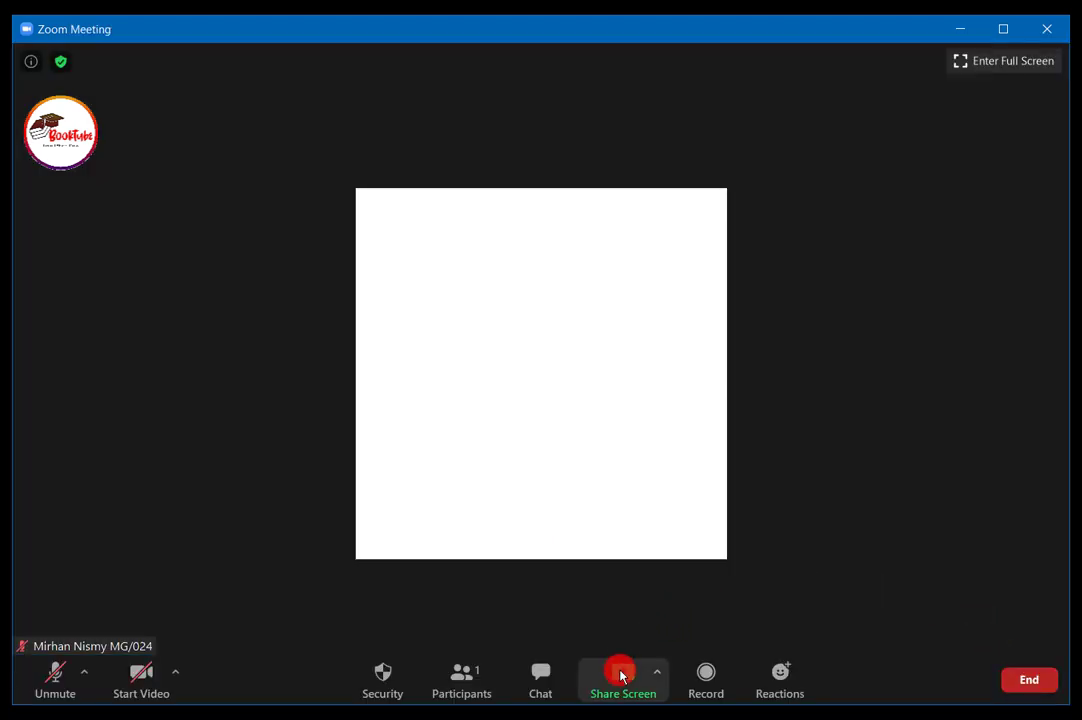
- Share the entire screen in the meeting
{"action": "left_click", "coordinate": [617, 684]}
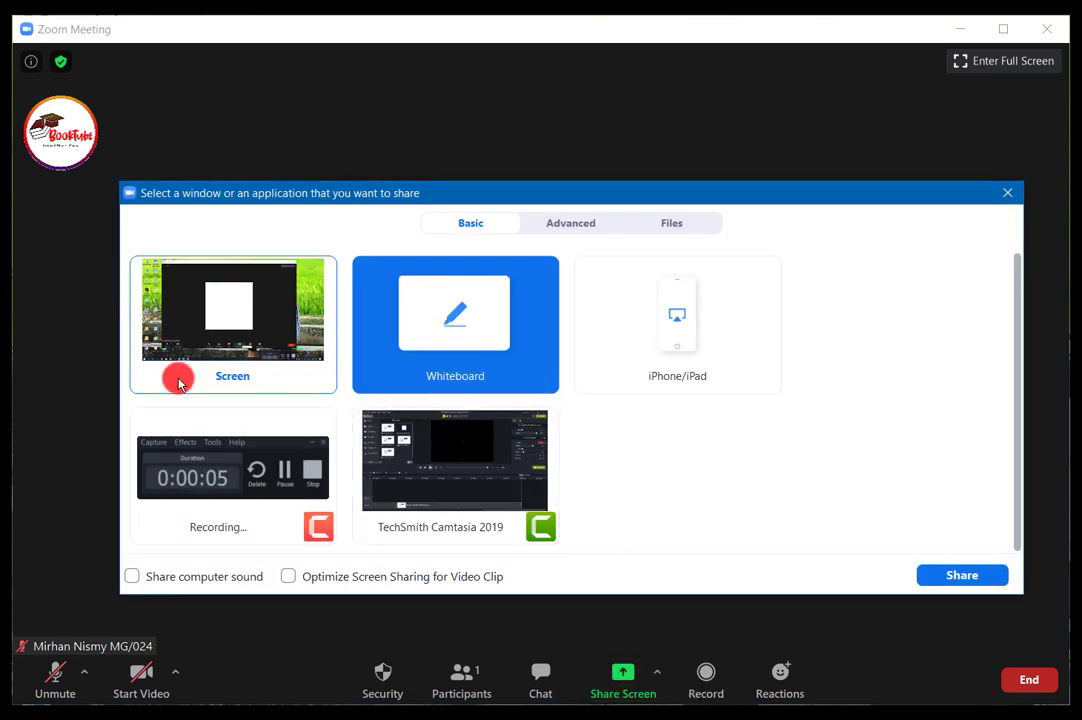
{"action": "left_click", "coordinate": [259, 356]}
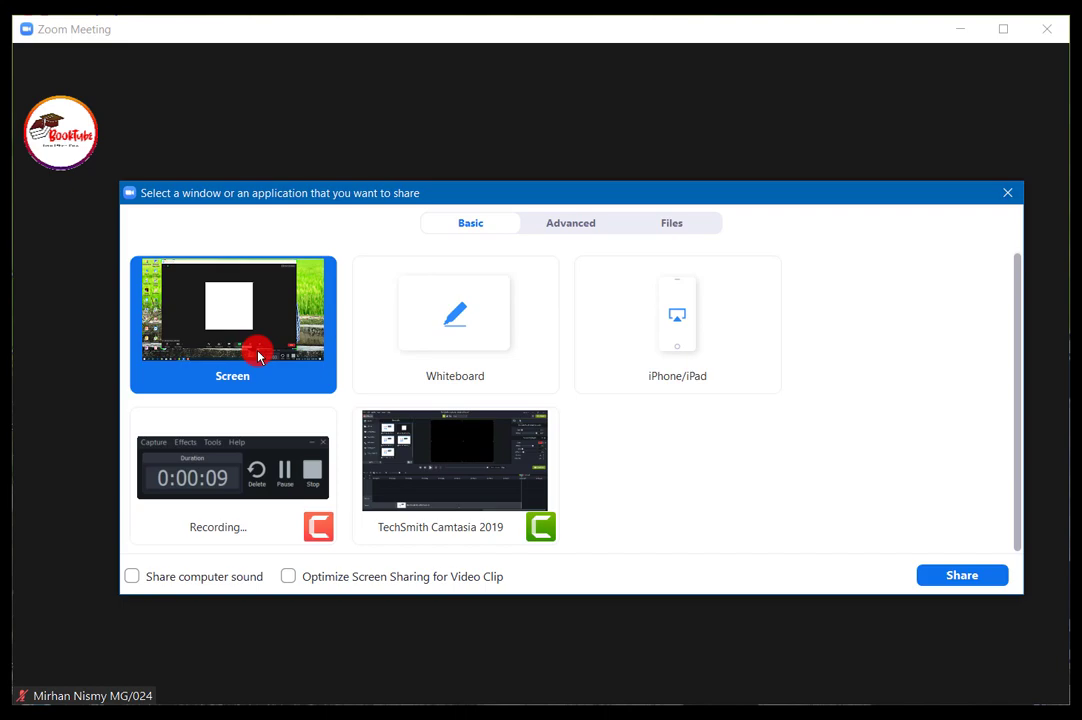
{"action": "double_click", "coordinate": [259, 356]}
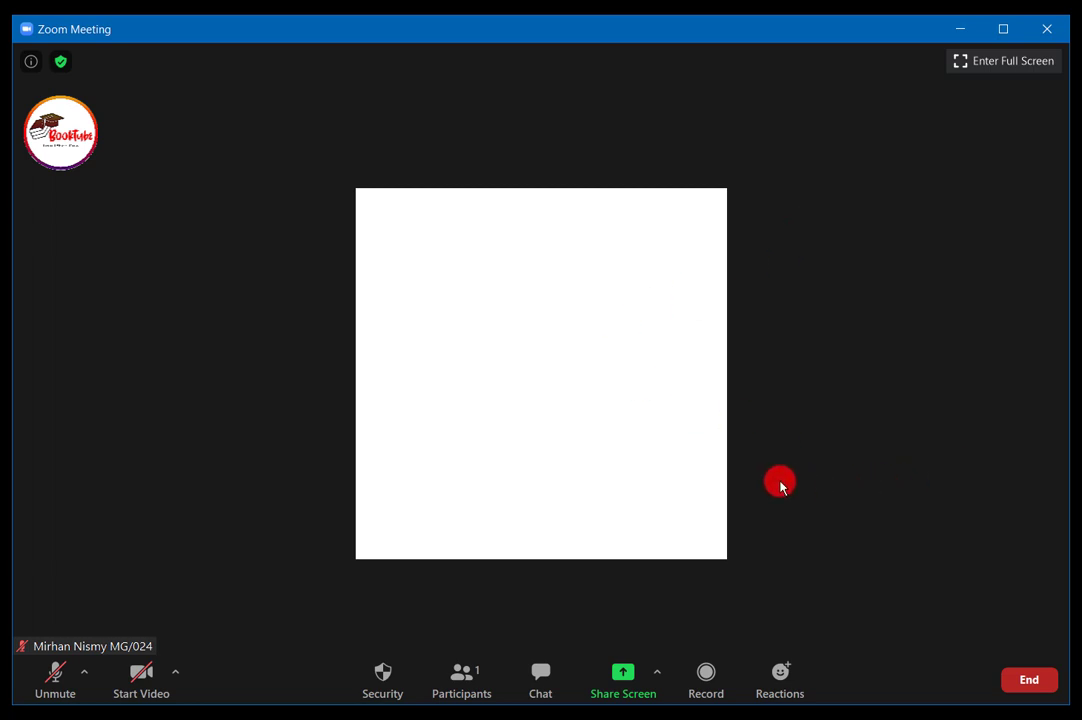
- Start sharing a whiteboard in the meeting
{"action": "left_click", "coordinate": [617, 690]}
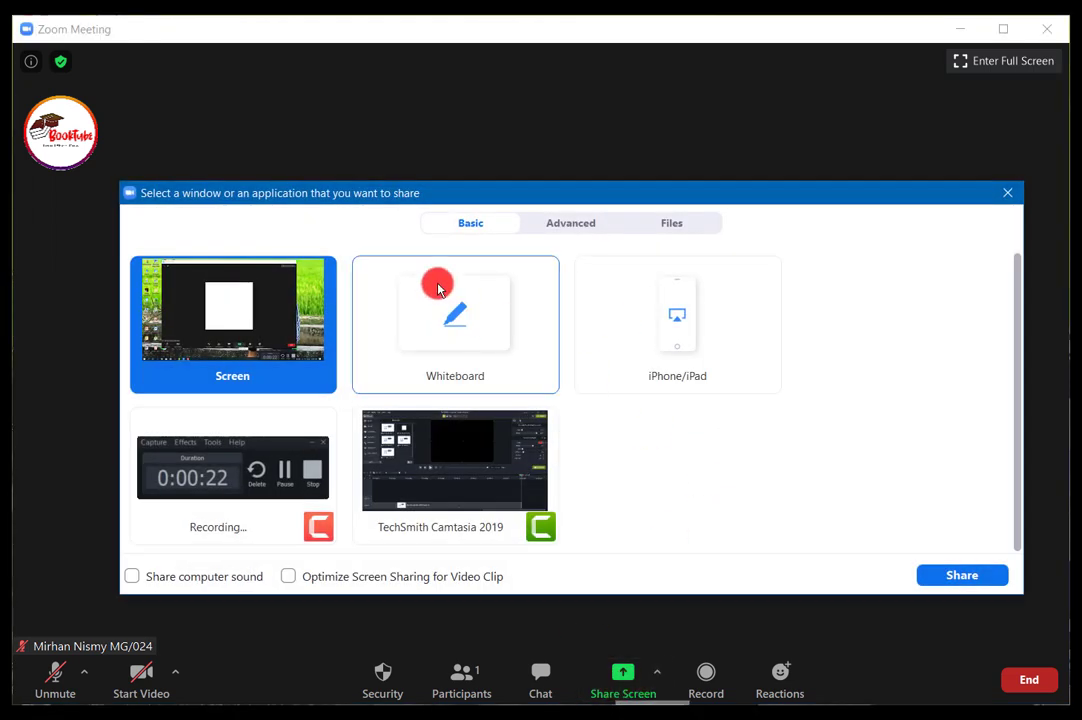
{"action": "left_click", "coordinate": [468, 320]}
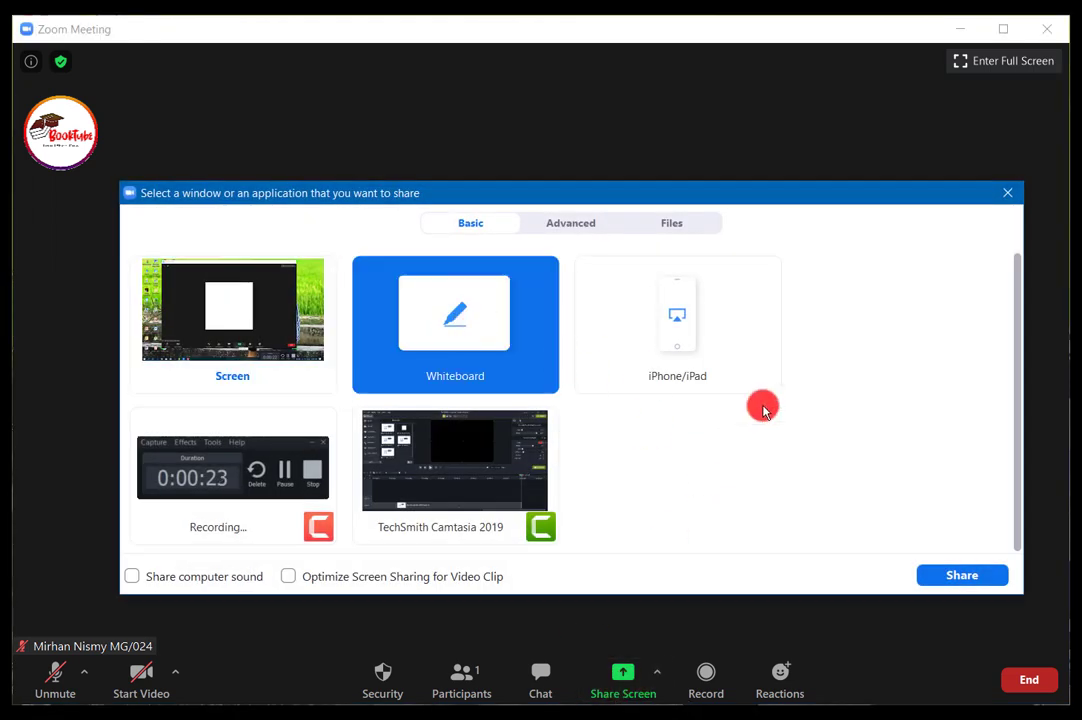
{"action": "double_click", "coordinate": [489, 346]}
- Show the whiteboard's drawing tools, and place a text box in the blank area above and left of the sketch
{"action": "left_click", "coordinate": [400, 110]}
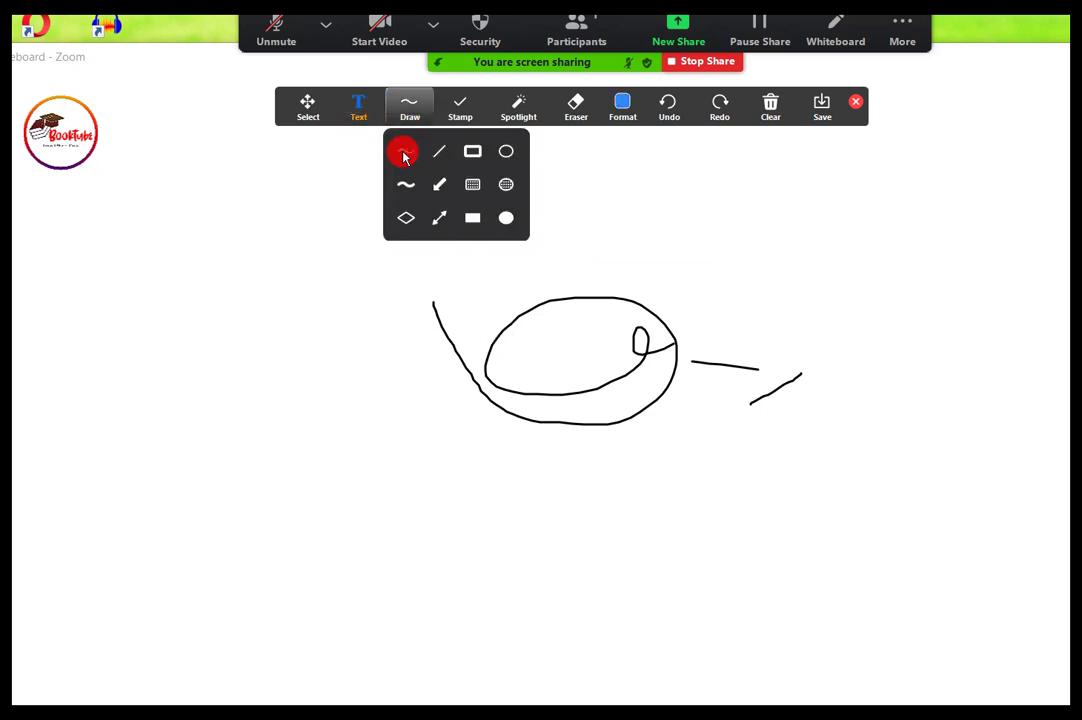
{"action": "left_click", "coordinate": [358, 112]}
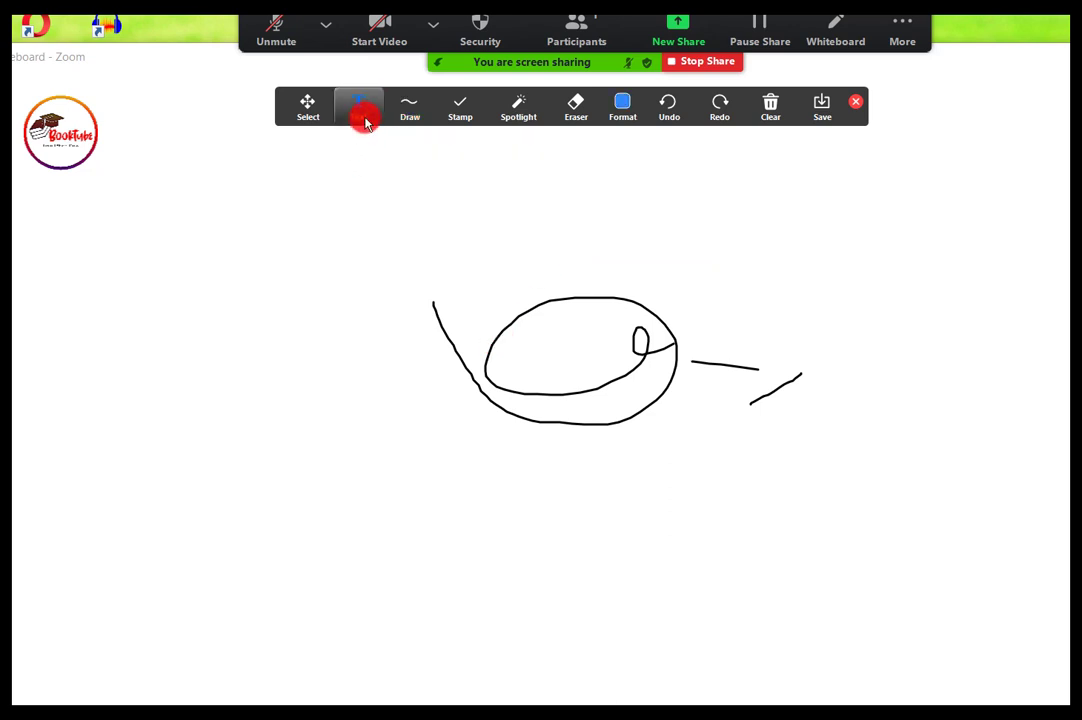
{"action": "left_click", "coordinate": [379, 214]}
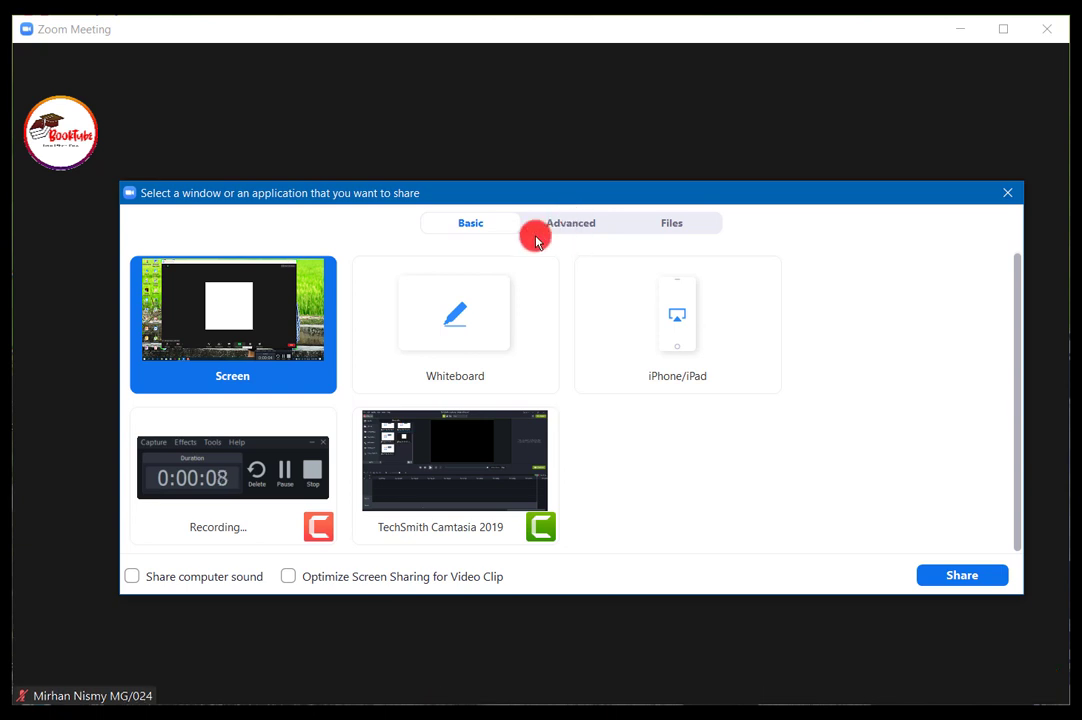
- Share only a portion of the screen using the advanced sharing options
{"action": "left_click", "coordinate": [568, 225]}
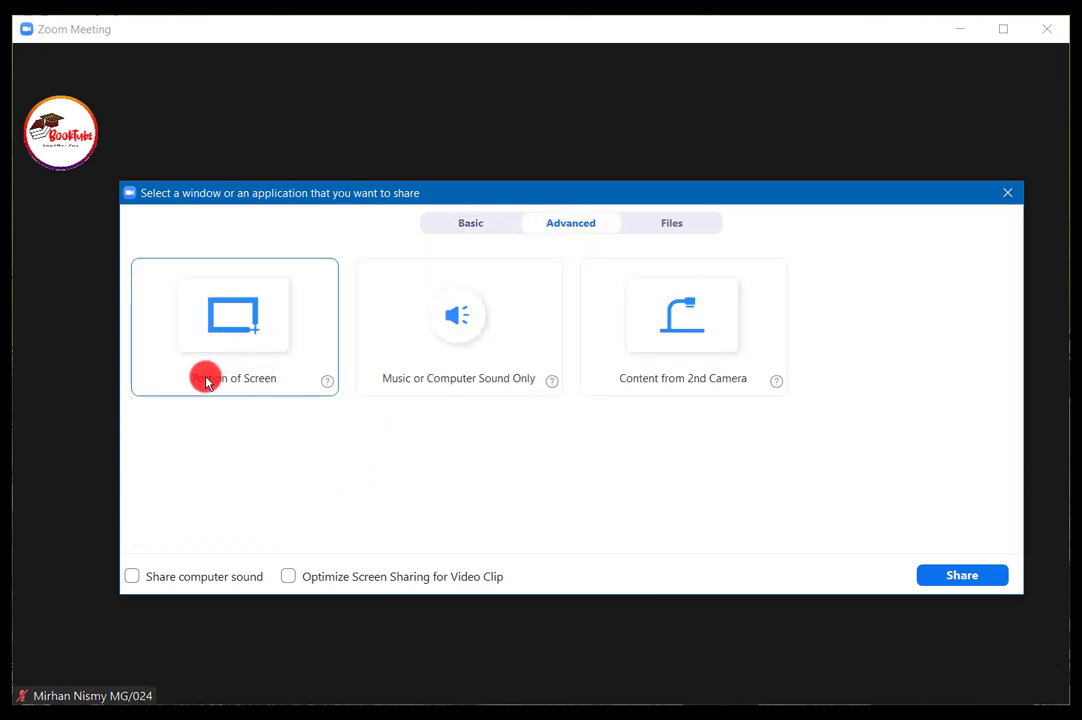
{"action": "left_click", "coordinate": [262, 371]}
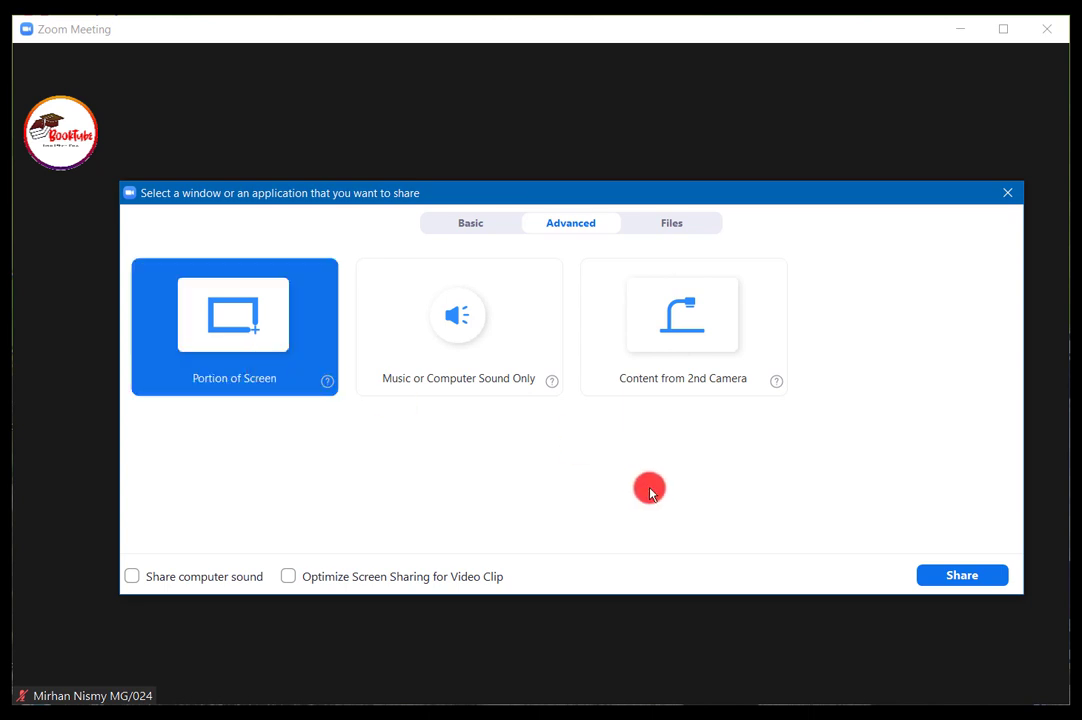
{"action": "left_click", "coordinate": [960, 576]}
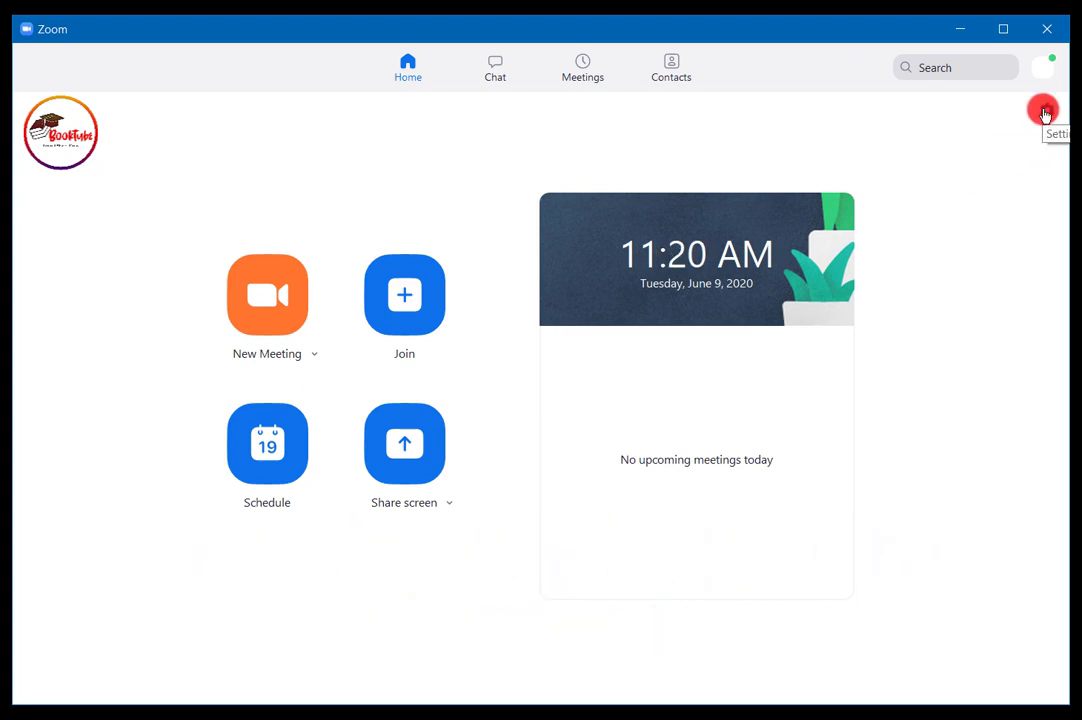
- Examine the list of keyboard shortcuts in the settings, including those for video, audio and screen sharing
{"action": "left_click", "coordinate": [1045, 112]}
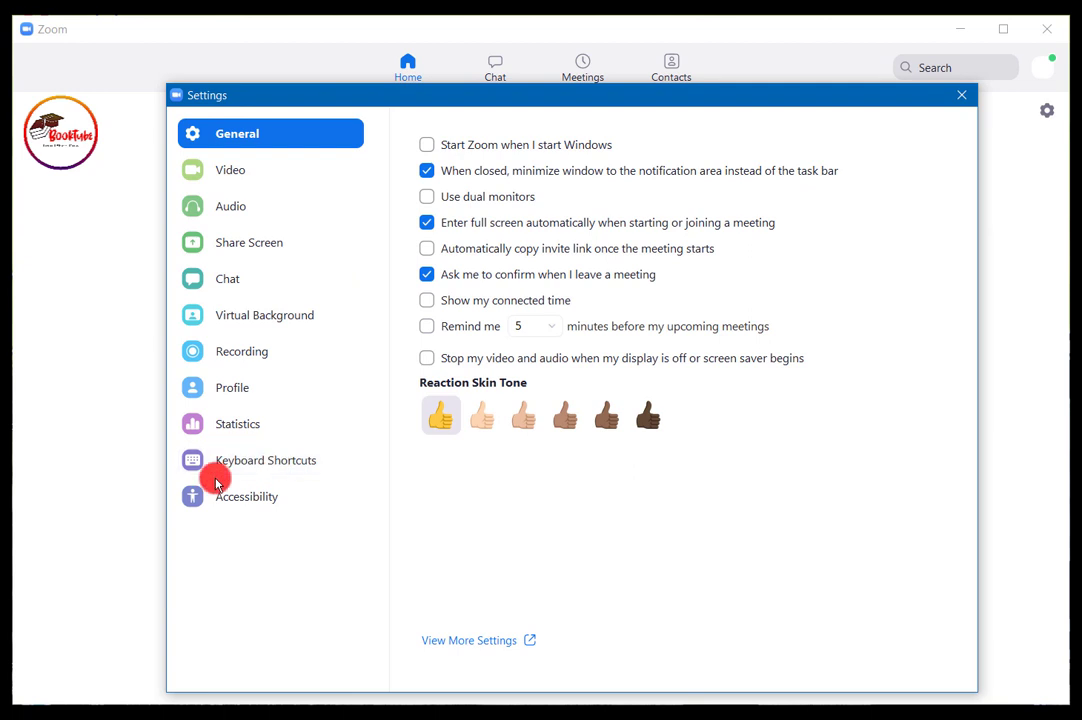
{"action": "left_click", "coordinate": [237, 466]}
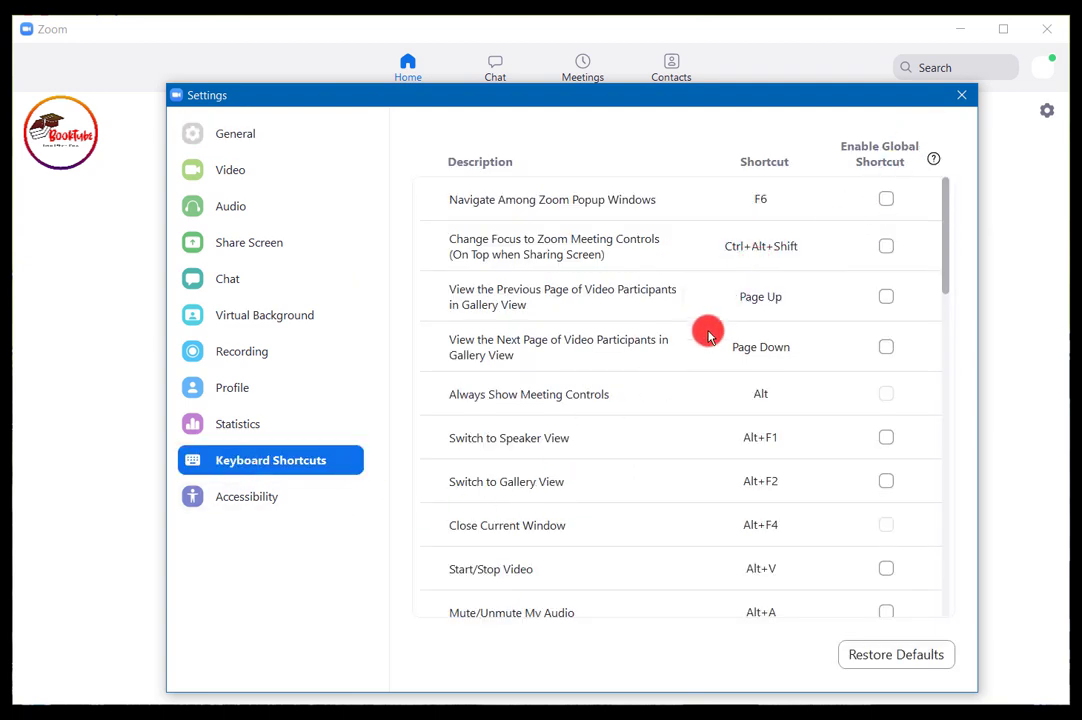
{"action": "scroll", "coordinate": [693, 355], "scroll_direction": "down", "scroll_amount": 3}
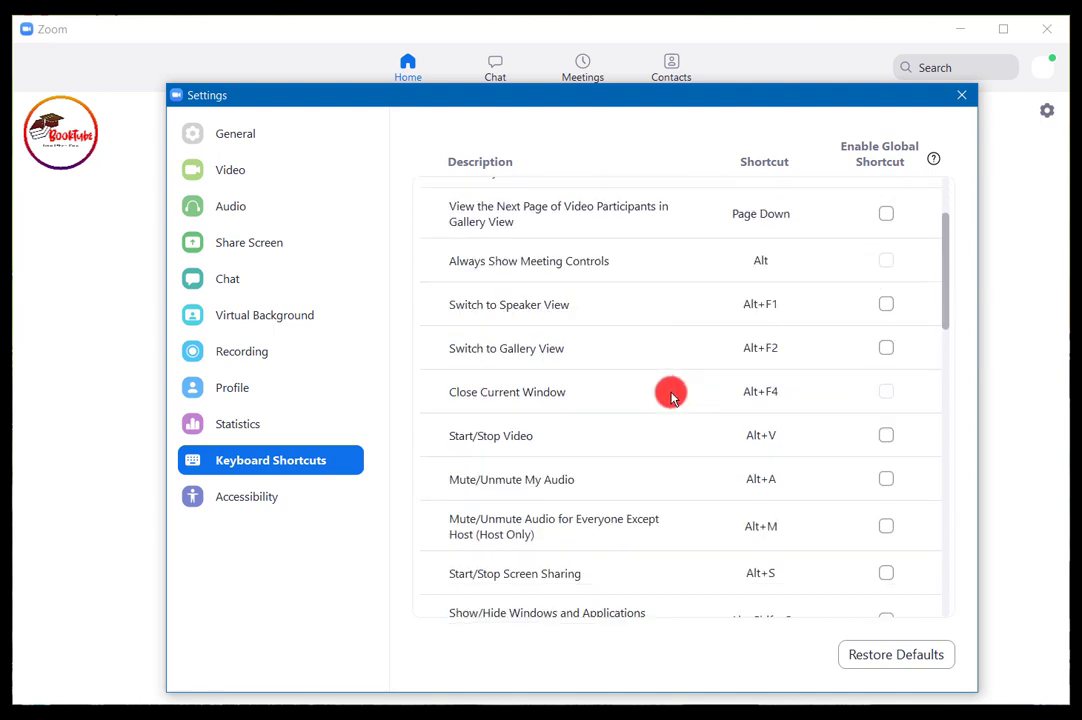
- Enable the global shortcut for Start/Stop Screen Sharing, close the settings, and try that shortcut in the meeting
{"action": "scroll", "coordinate": [652, 440], "scroll_direction": "down", "scroll_amount": 1}
{"action": "scroll", "coordinate": [650, 367], "scroll_direction": "up", "scroll_amount": 5}
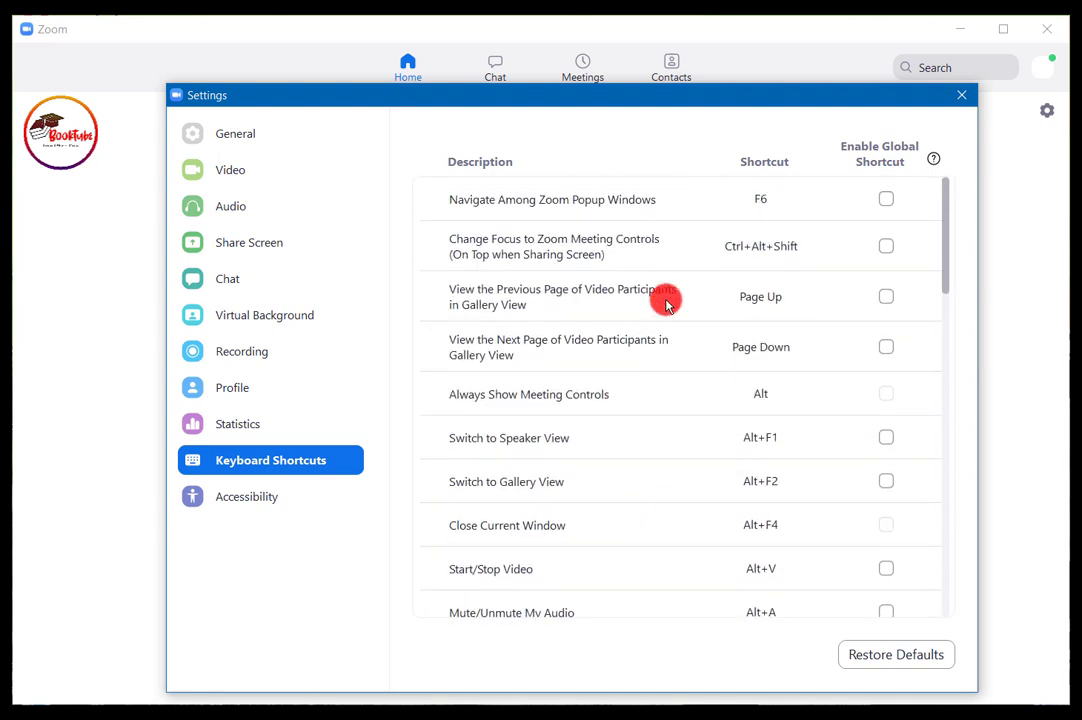
{"action": "scroll", "coordinate": [700, 420], "scroll_direction": "down", "scroll_amount": 1}
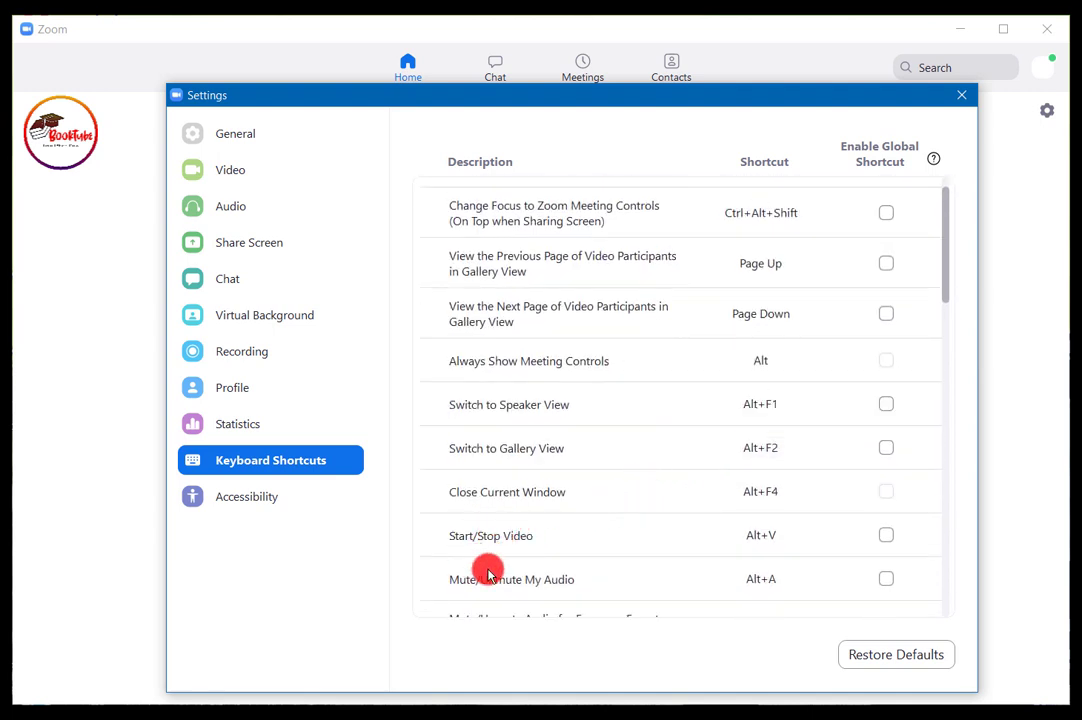
{"action": "scroll", "coordinate": [492, 560], "scroll_direction": "down", "scroll_amount": 1}
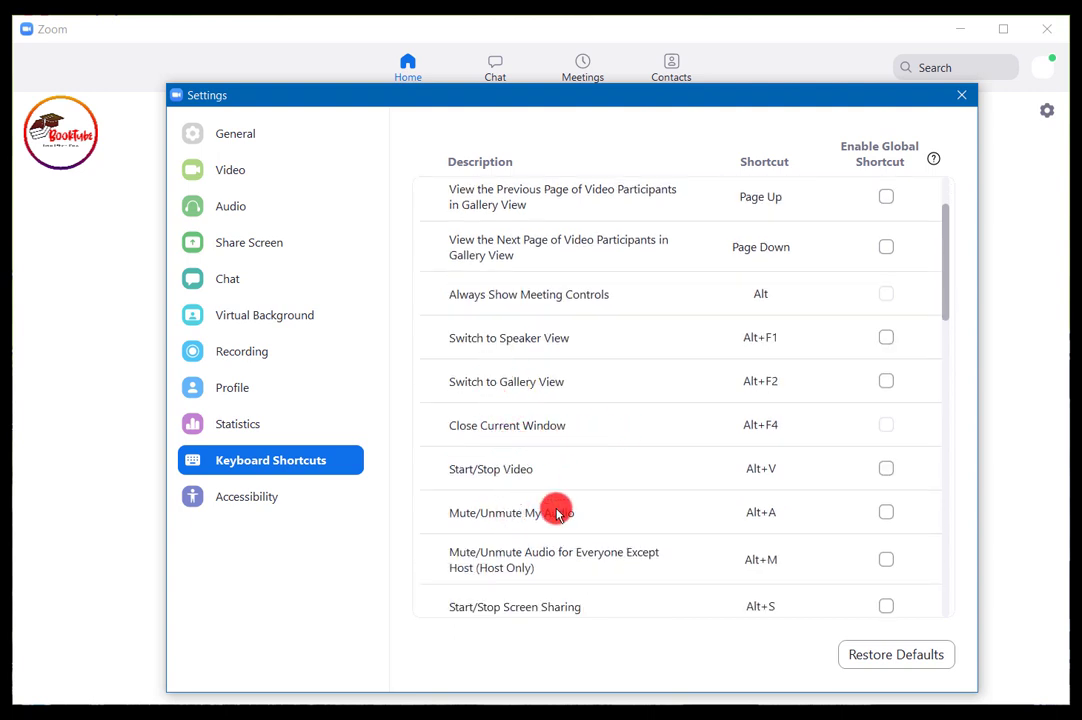
{"action": "scroll", "coordinate": [532, 550], "scroll_direction": "down", "scroll_amount": 1}
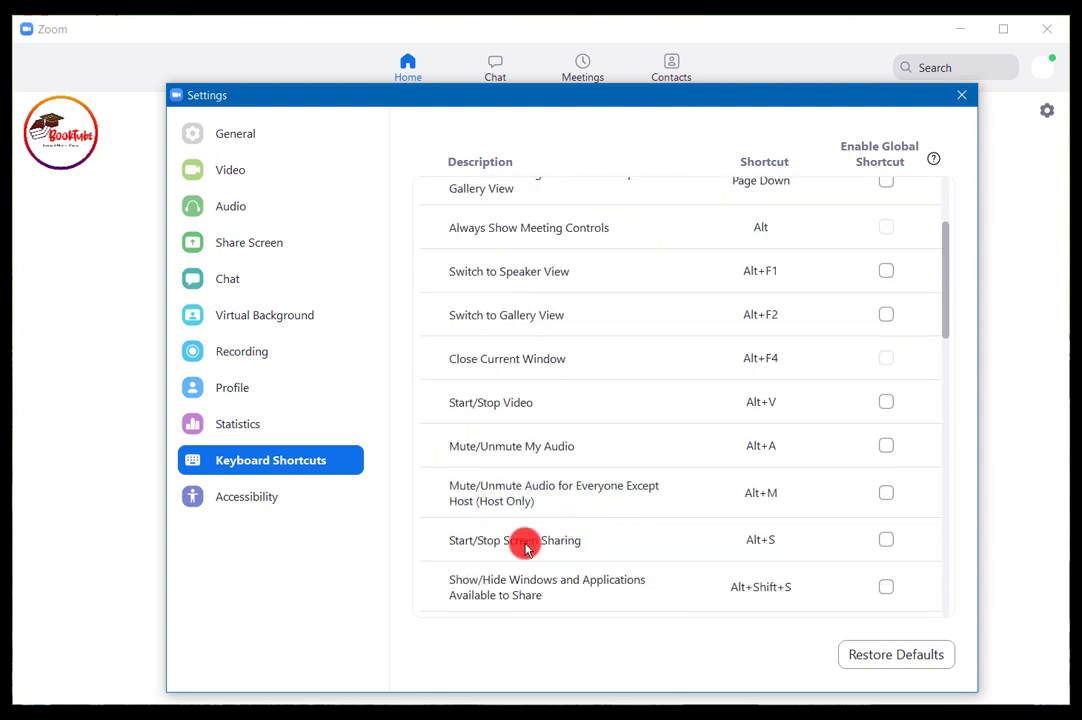
{"action": "left_click", "coordinate": [884, 546]}
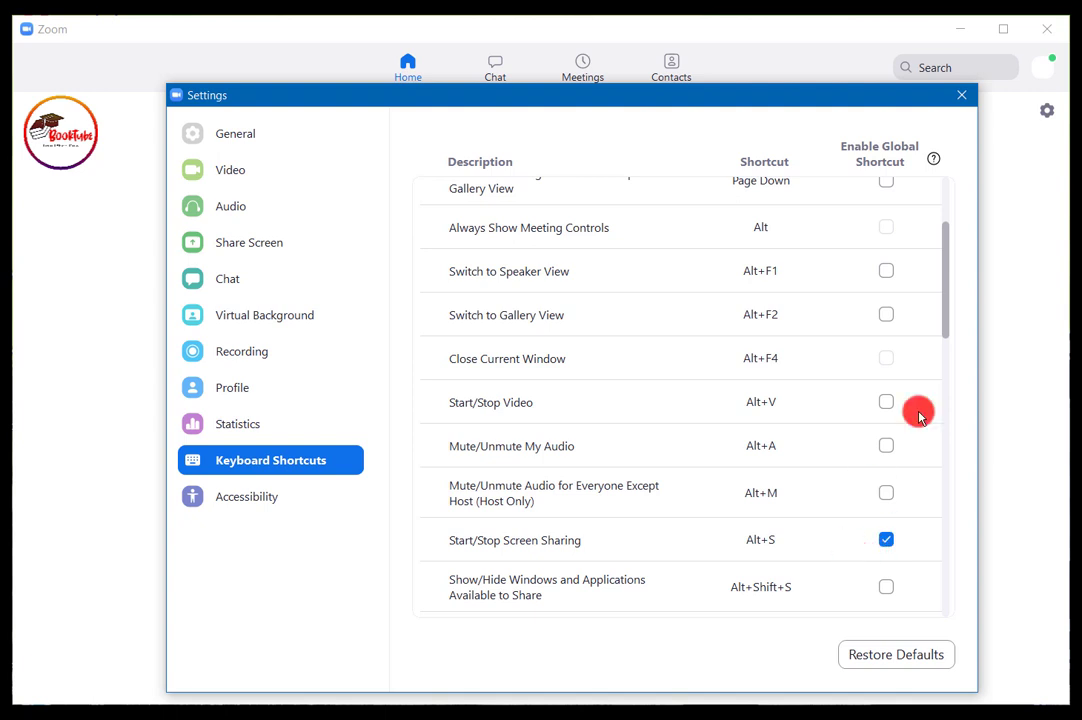
{"action": "left_click", "coordinate": [962, 97]}
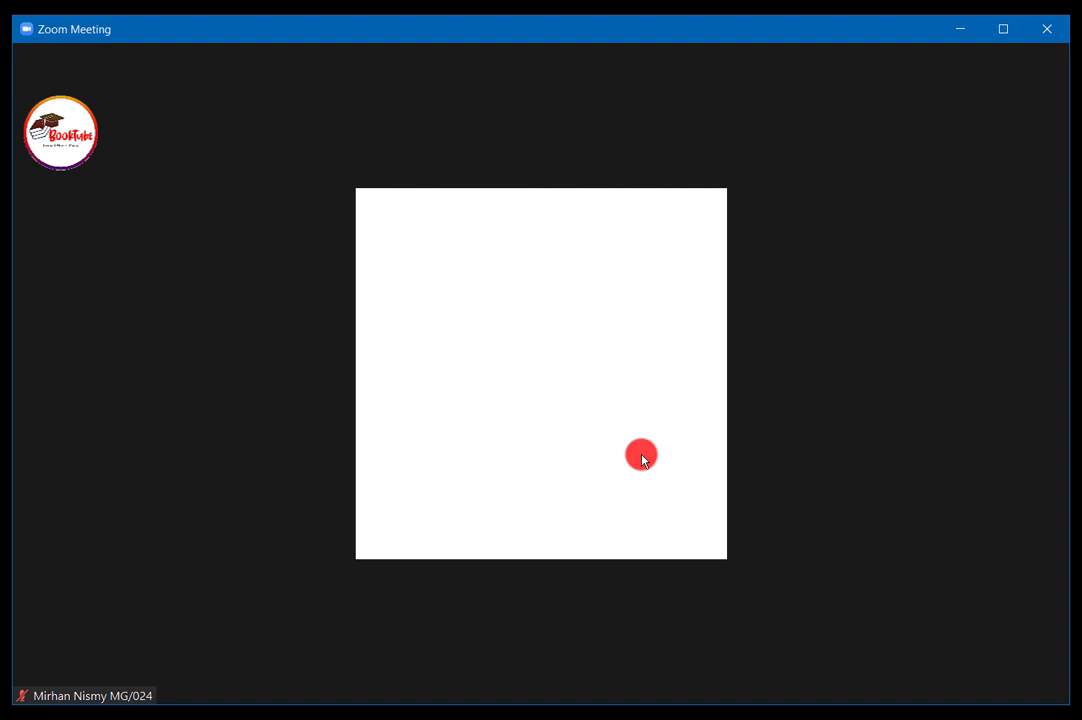
{"action": "key", "text": "alt+s"}
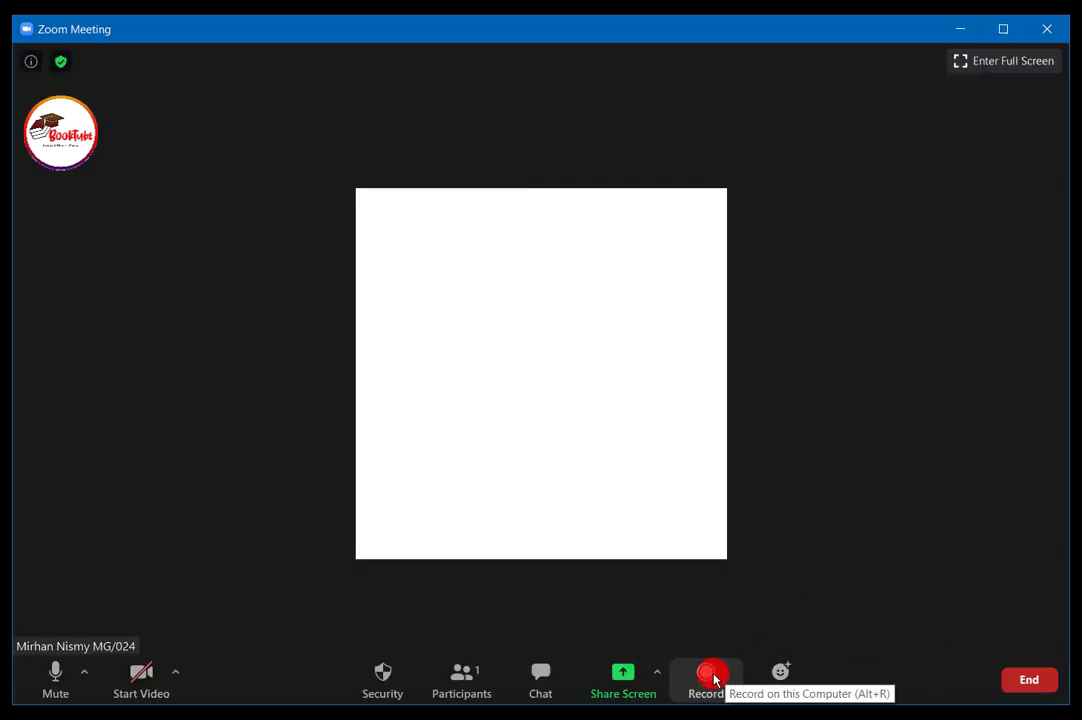
- Start recording the meeting on this computer
{"action": "left_click", "coordinate": [710, 675]}
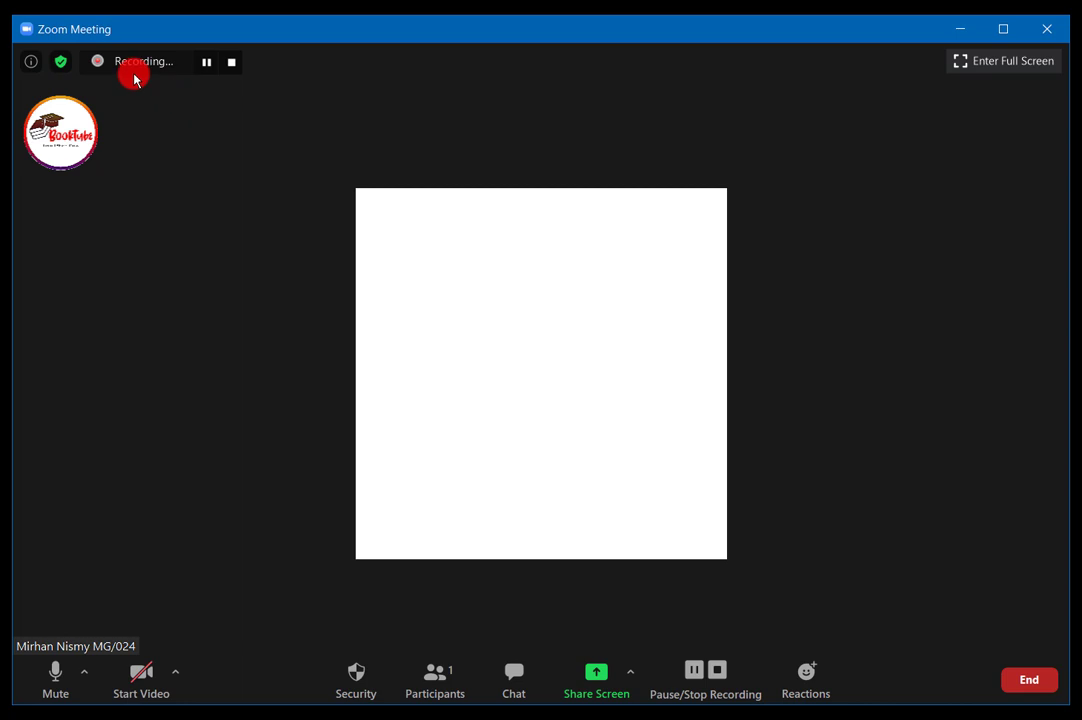